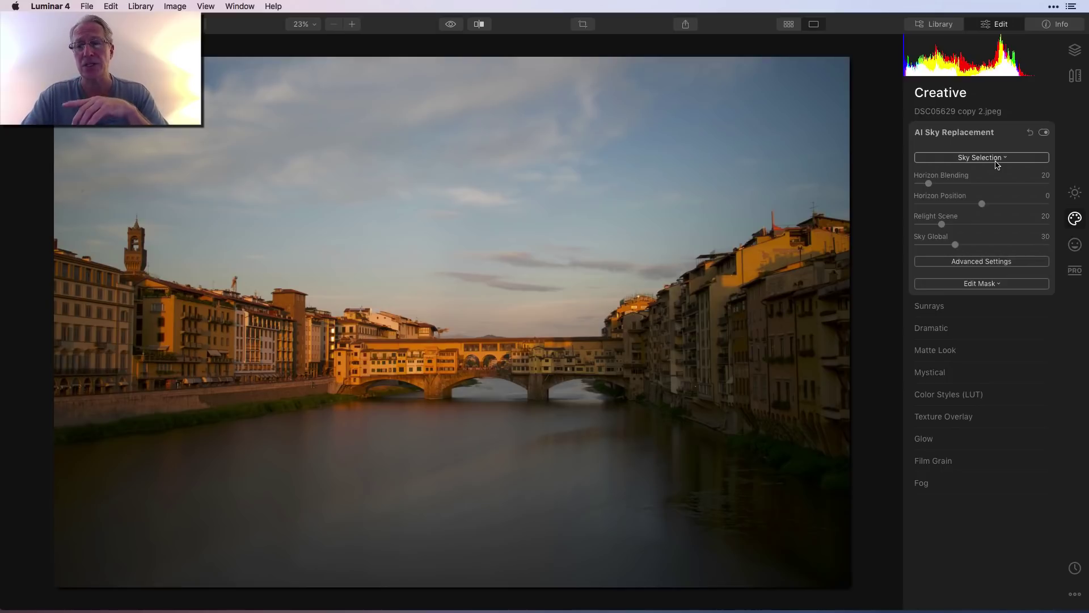
Replace the photo's sky in Sky Selection with the custom image sunset-sky-14.jpeg
click(996, 160)
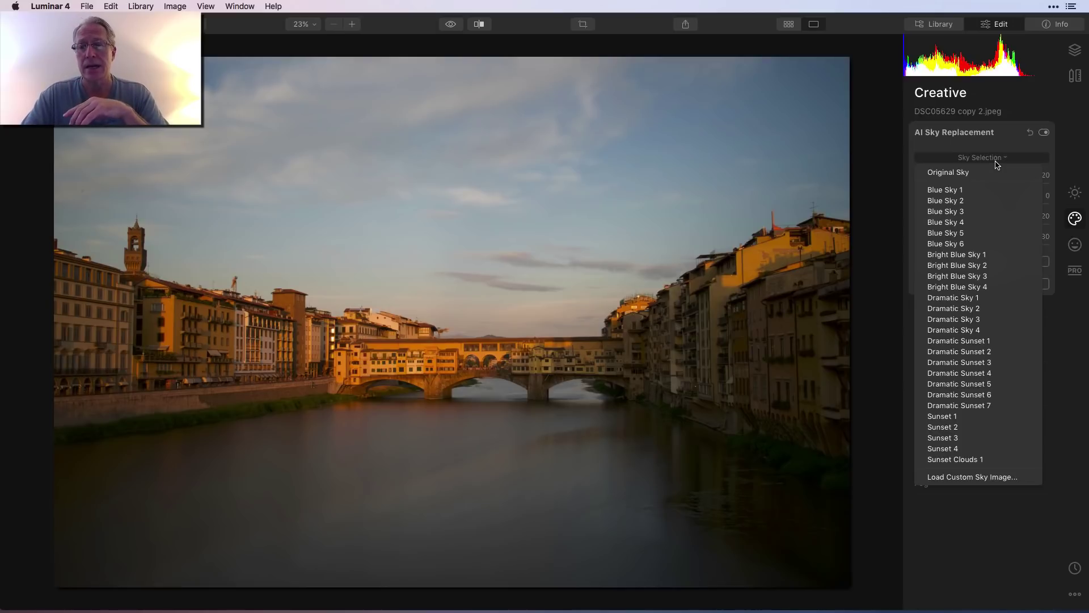
click(969, 477)
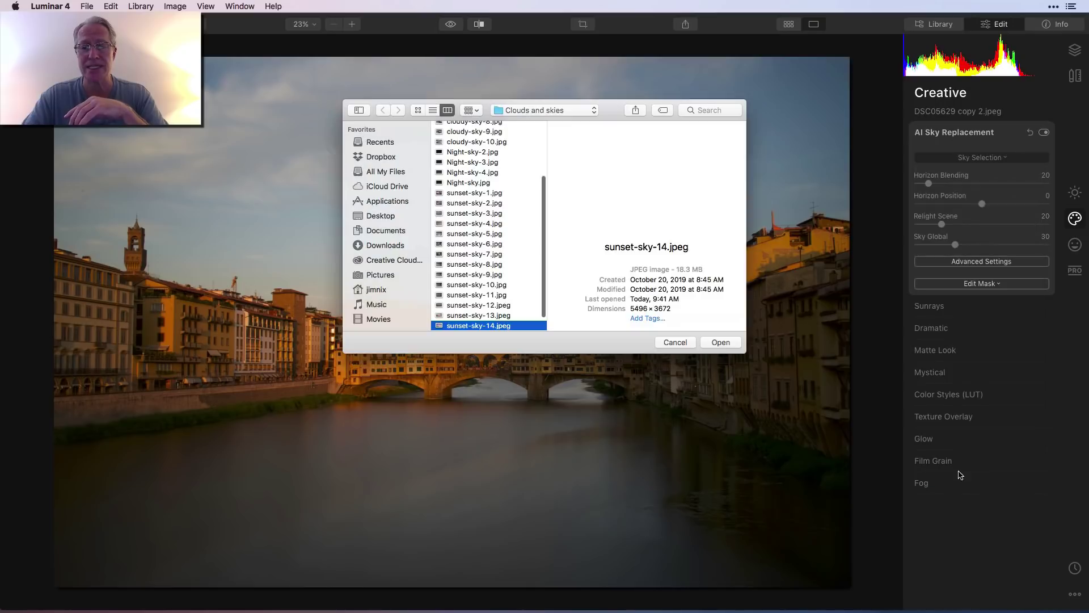
click(718, 342)
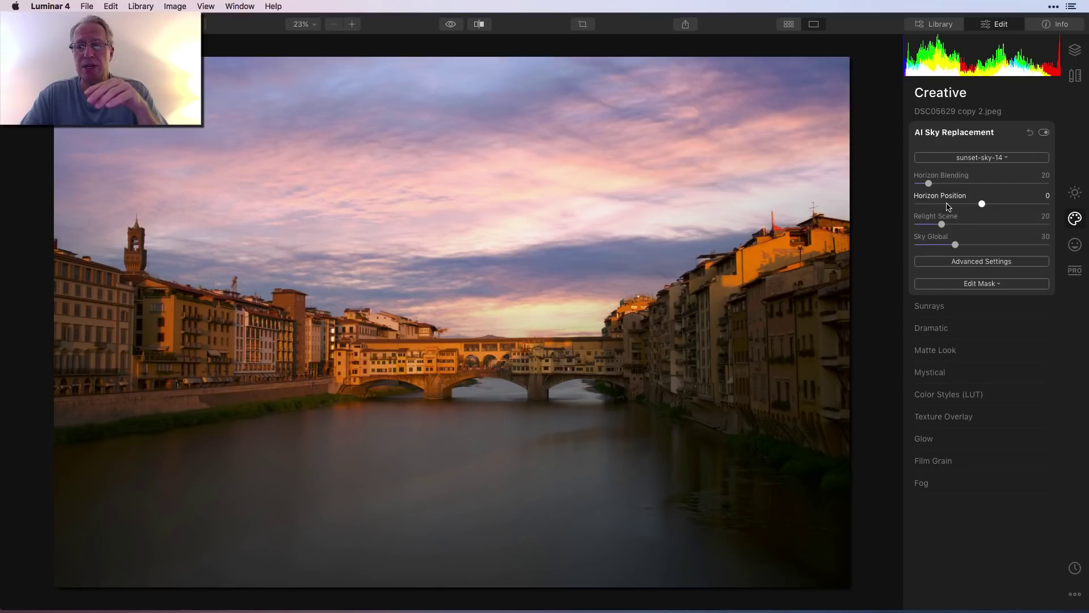
Lower the replacement sky's Horizon Position slider to -60
drag(947, 204, 940, 204)
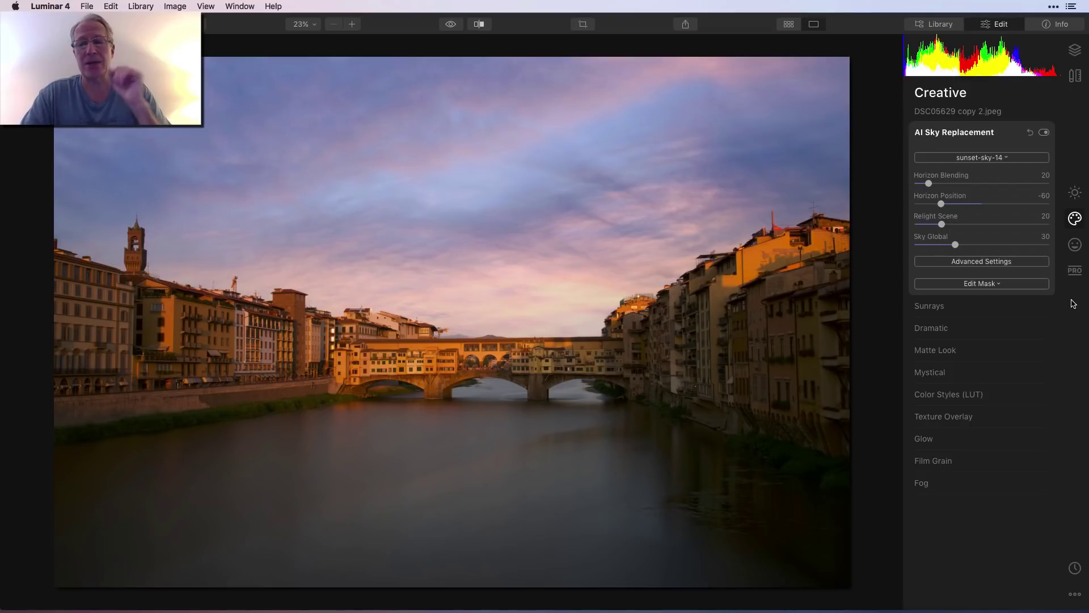
In the Layers panel, add sunset-sky-14.jpeg as a new image layer
click(1074, 51)
click(1044, 94)
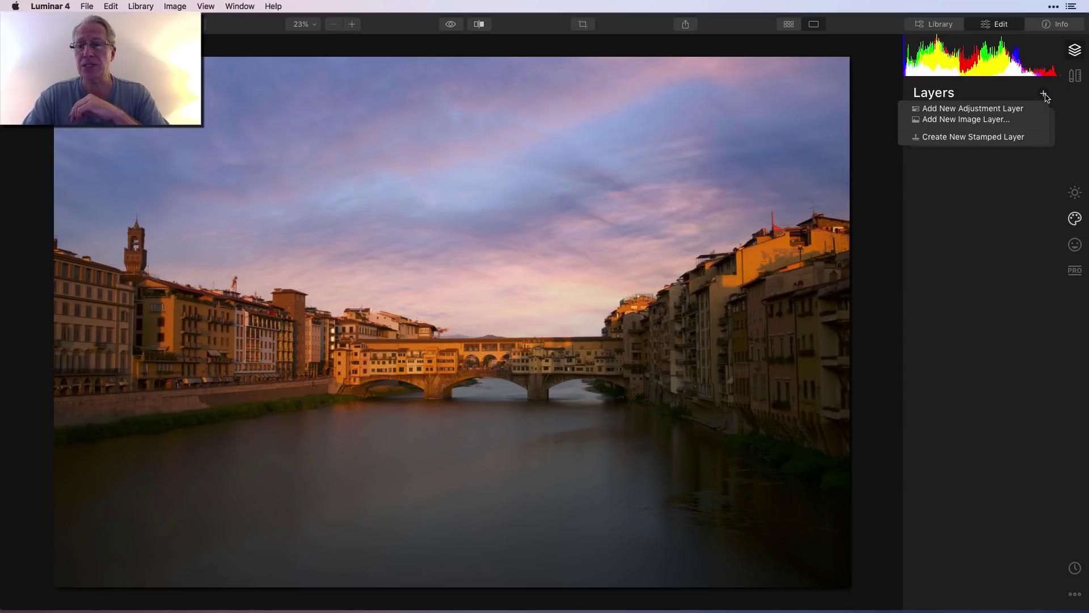
click(1001, 122)
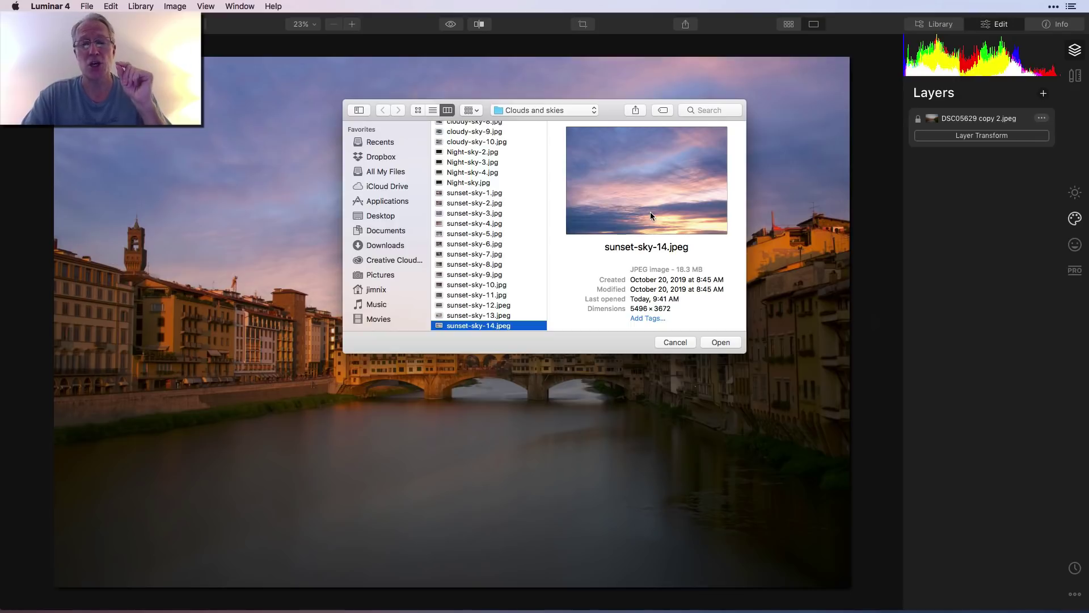
click(721, 343)
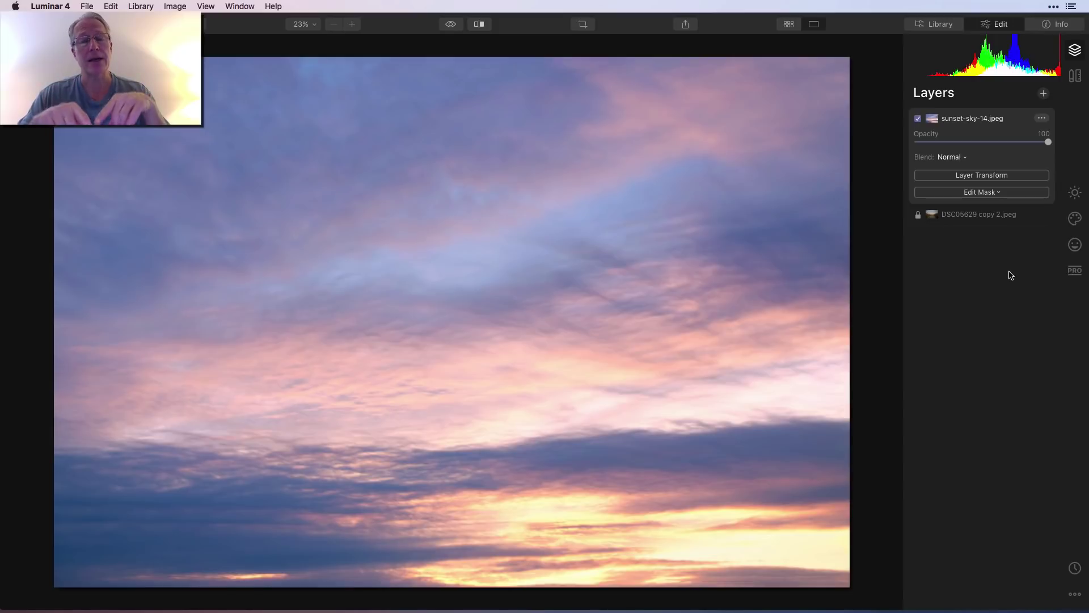
Flip the sunset sky layer vertically with Layer Transform and nudge its top edge and position
click(995, 177)
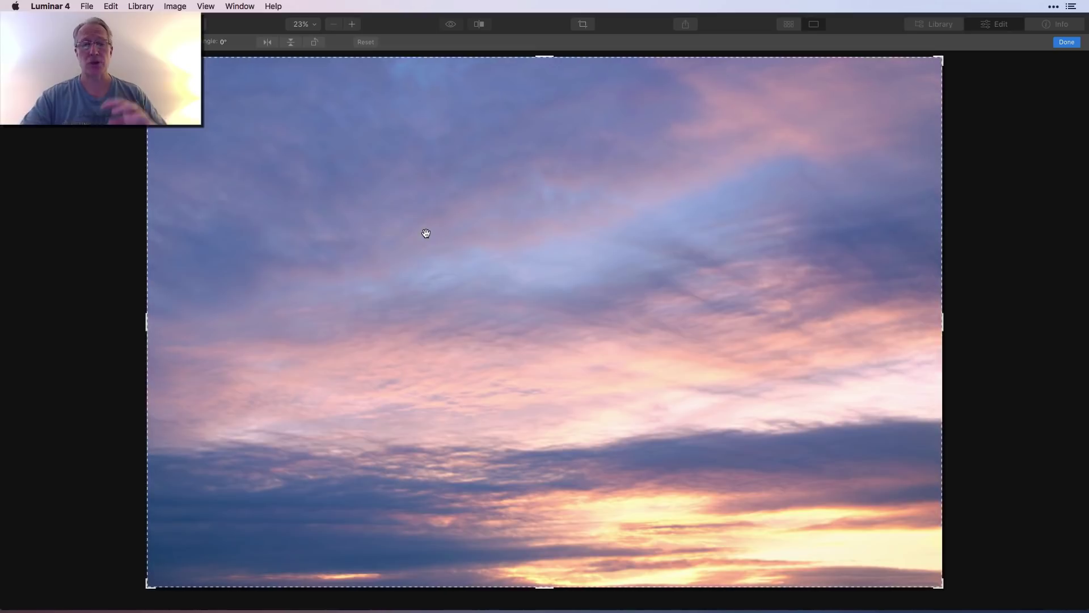
click(291, 43)
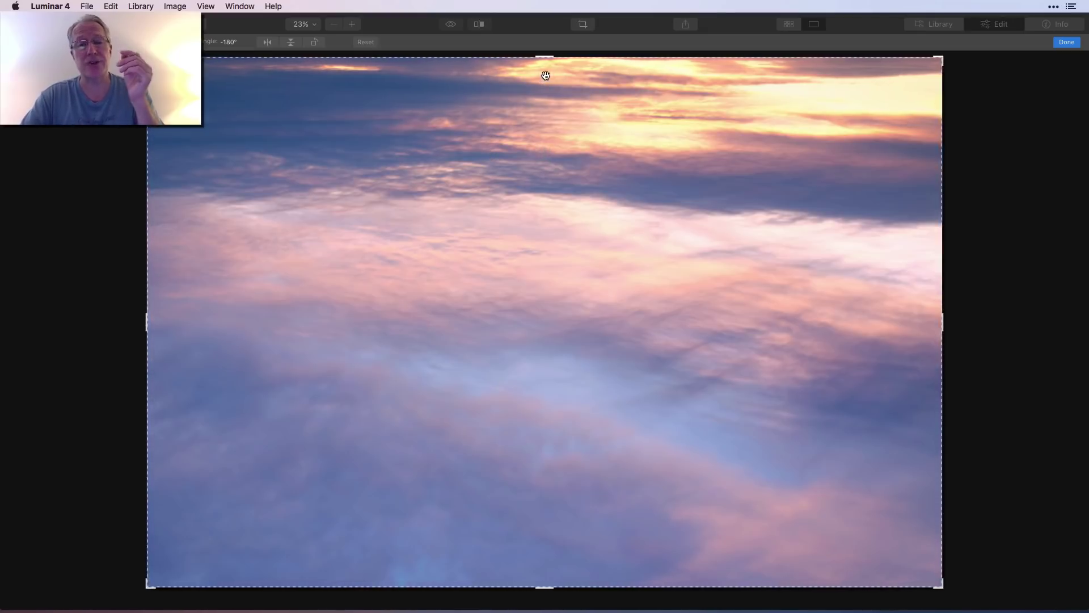
mouse_move(544, 55)
mouse_down()
mouse_move(547, 316)
mouse_move(552, 56)
mouse_up()
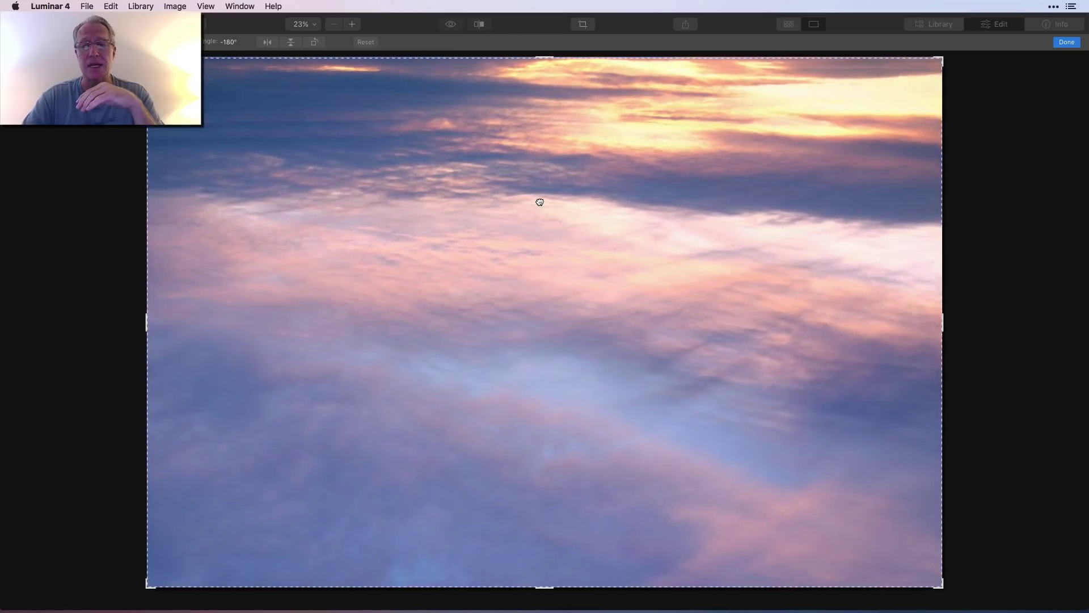
mouse_move(537, 199)
mouse_down()
mouse_move(474, 209)
mouse_move(550, 204)
mouse_move(531, 204)
mouse_up()
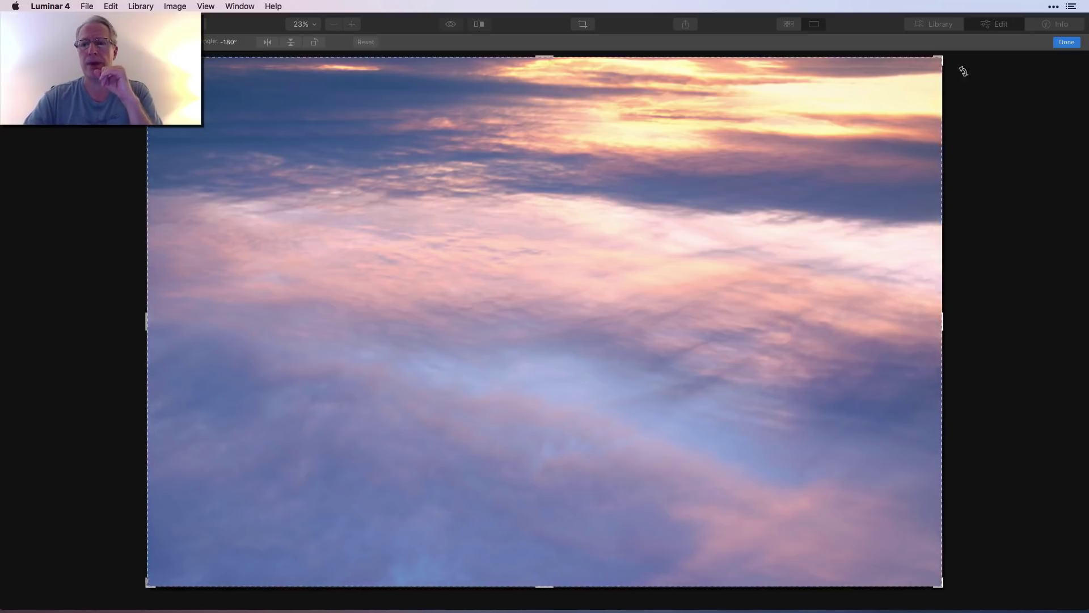
click(1074, 43)
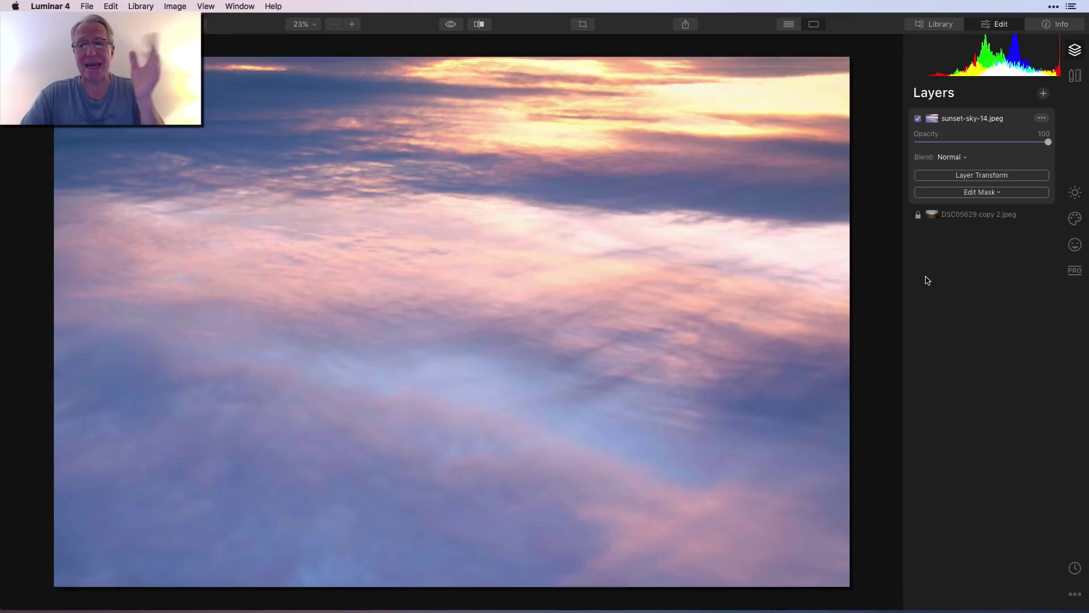
Set the sunset sky layer's opacity to 32 so the bridge photo shows through
click(958, 145)
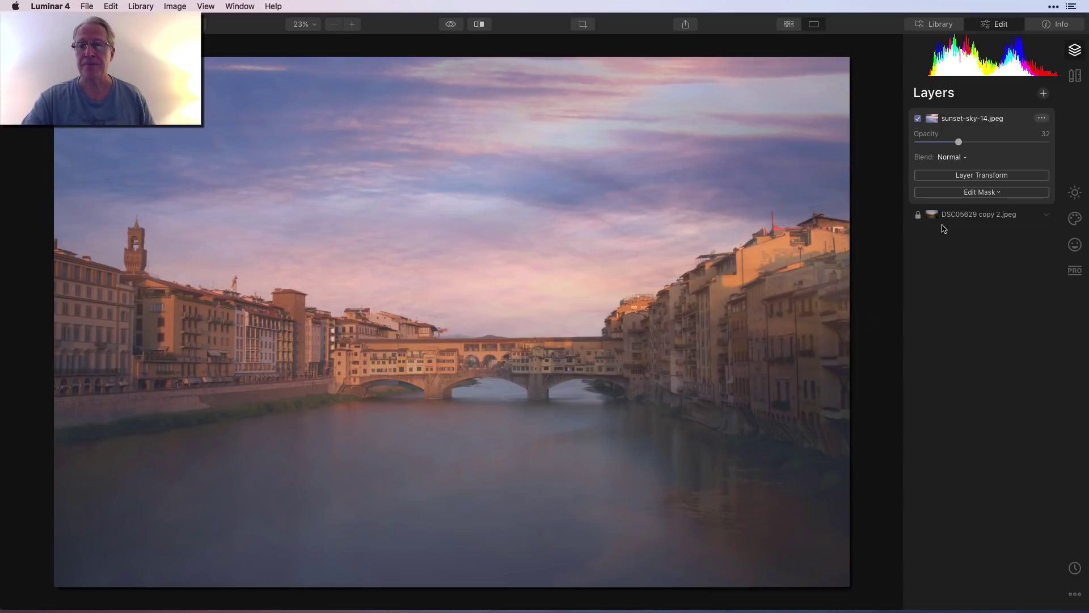
click(987, 194)
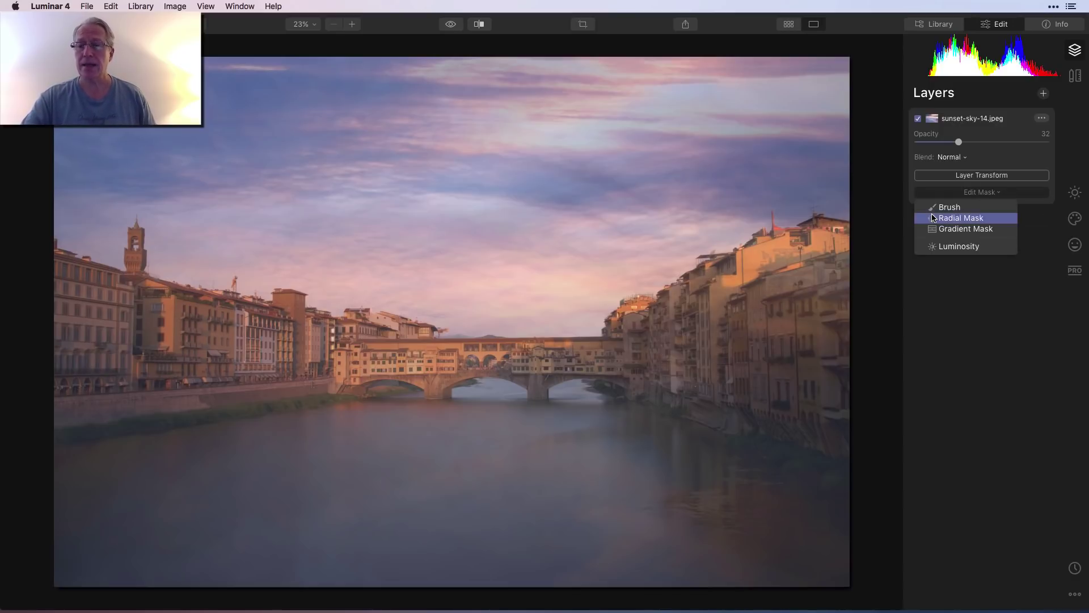
Hand-brush a layer mask over the river, then erase it with a smaller brush along the left riverbank
click(949, 208)
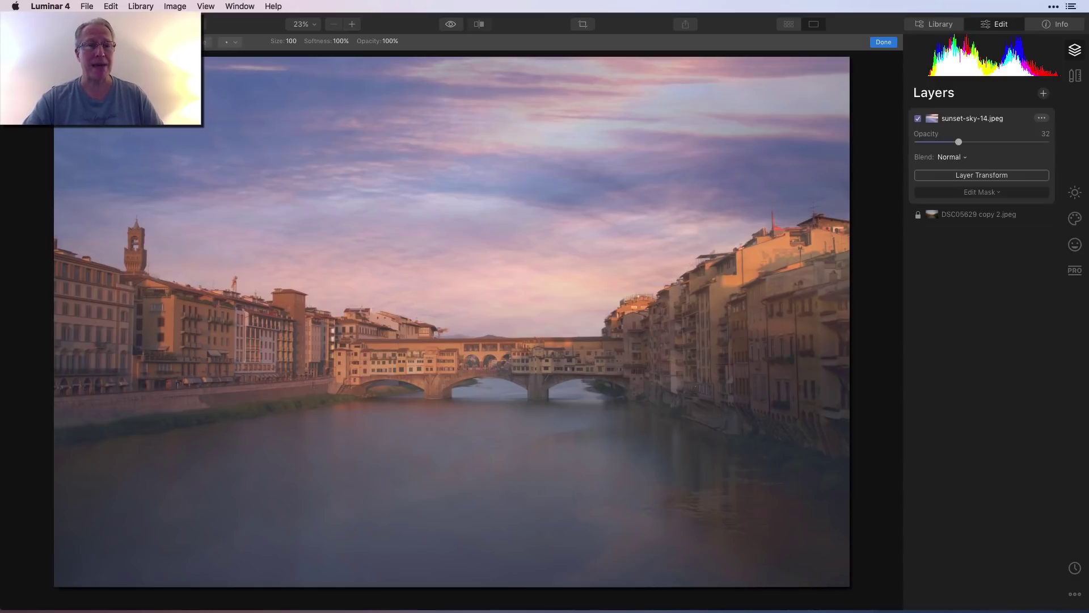
mouse_move(93, 488)
mouse_down()
mouse_move(157, 476)
mouse_move(69, 472)
mouse_move(208, 460)
mouse_move(396, 421)
mouse_move(467, 424)
mouse_move(478, 409)
mouse_move(505, 413)
mouse_move(509, 429)
mouse_move(559, 434)
mouse_move(568, 410)
mouse_move(701, 469)
mouse_move(696, 453)
mouse_move(859, 549)
mouse_move(745, 571)
mouse_move(869, 576)
mouse_move(664, 510)
mouse_move(767, 528)
mouse_move(691, 560)
mouse_move(695, 570)
mouse_move(504, 558)
mouse_move(663, 527)
mouse_move(578, 495)
mouse_move(596, 470)
mouse_move(380, 473)
mouse_move(507, 489)
mouse_move(418, 502)
mouse_move(441, 545)
mouse_move(537, 578)
mouse_move(276, 569)
mouse_move(292, 560)
mouse_move(216, 531)
mouse_move(408, 499)
mouse_move(186, 477)
mouse_move(289, 479)
mouse_move(215, 481)
mouse_move(159, 462)
mouse_move(55, 475)
mouse_move(53, 507)
mouse_move(216, 545)
mouse_move(33, 539)
mouse_move(150, 542)
mouse_move(39, 565)
mouse_move(261, 581)
mouse_move(155, 516)
mouse_move(238, 514)
mouse_up()
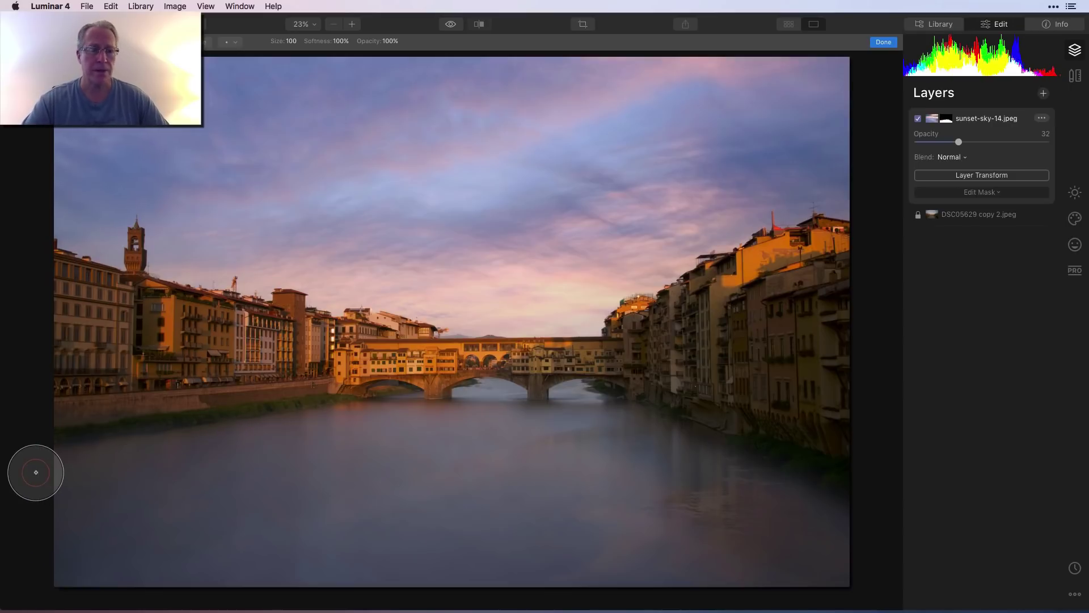
click(198, 42)
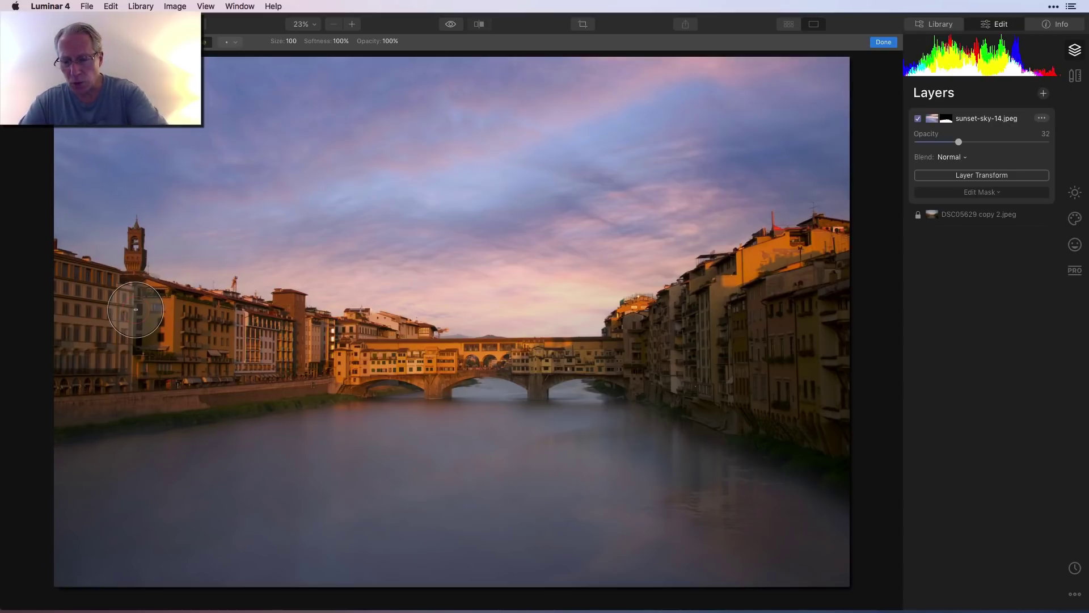
key(bracketleft)
key(bracketleft)
key(bracketleft)
key(bracketleft)
key(bracketleft)
key(bracketleft)
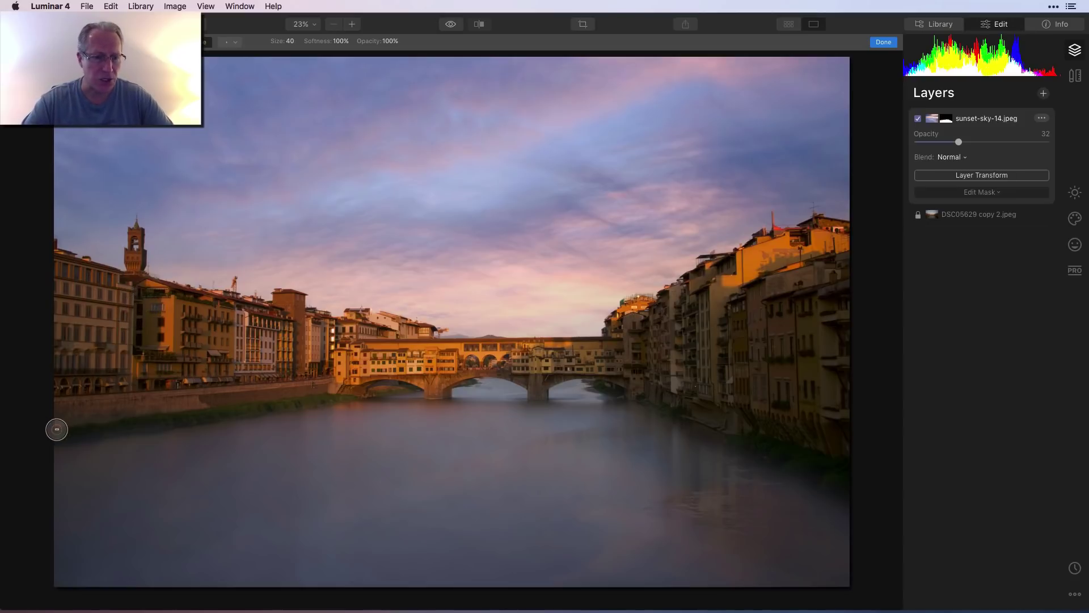
mouse_move(56, 428)
mouse_down()
mouse_move(374, 383)
mouse_move(436, 385)
mouse_move(478, 361)
mouse_move(537, 384)
mouse_move(559, 365)
mouse_move(672, 399)
mouse_move(642, 385)
mouse_move(746, 428)
mouse_move(738, 433)
mouse_move(844, 487)
mouse_move(852, 474)
mouse_move(686, 385)
mouse_up()
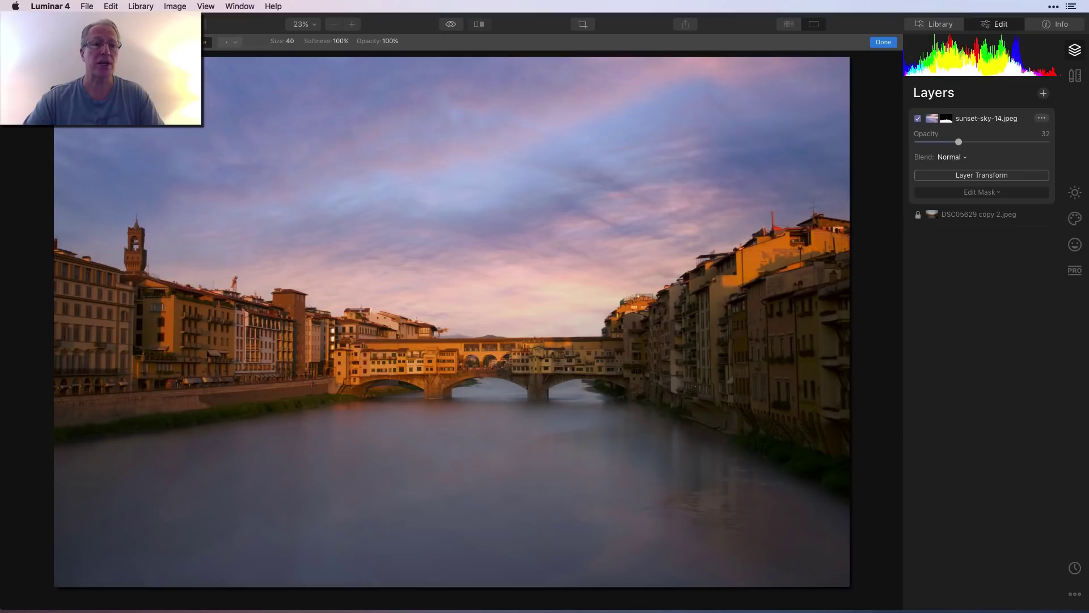
Check the river mask as a red overlay, hide it, and apply the mask
key(slash)
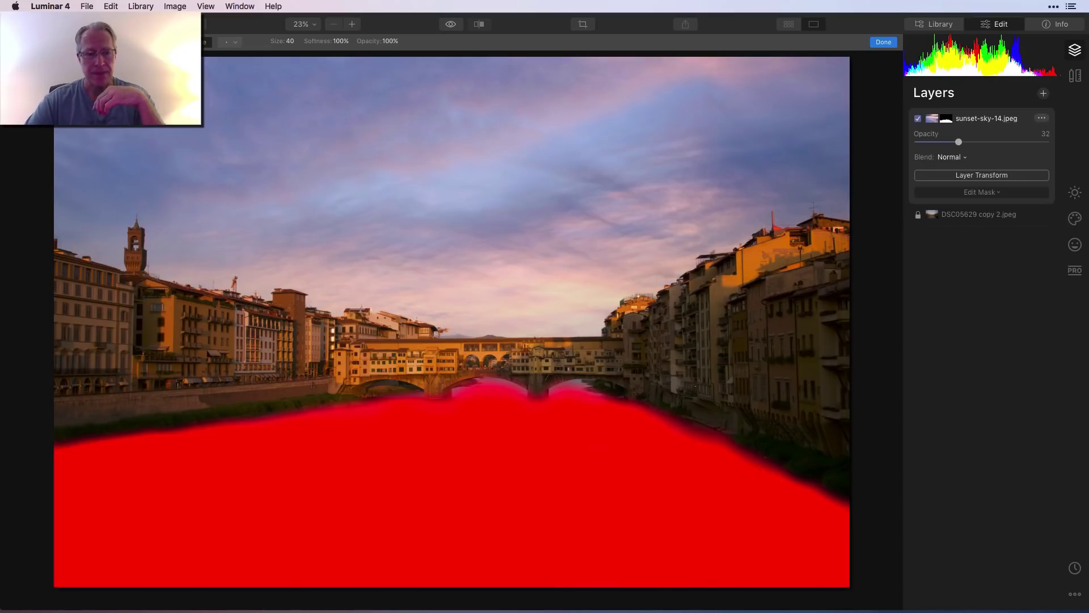
key(slash)
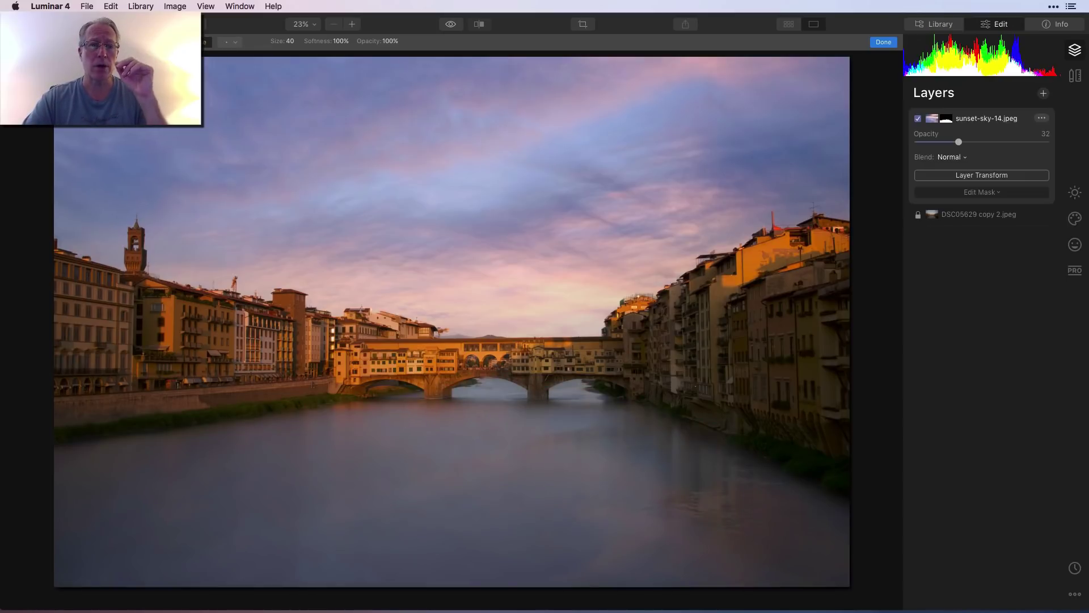
click(884, 42)
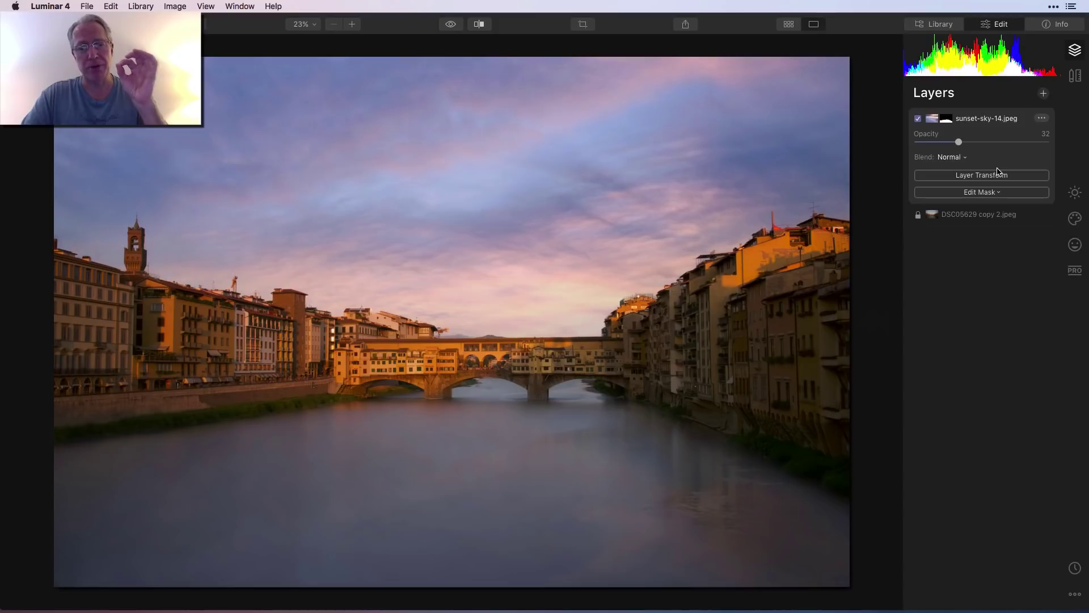
Raise the sky layer's opacity to judge the effect, then settle it at 35
drag(959, 141, 1039, 146)
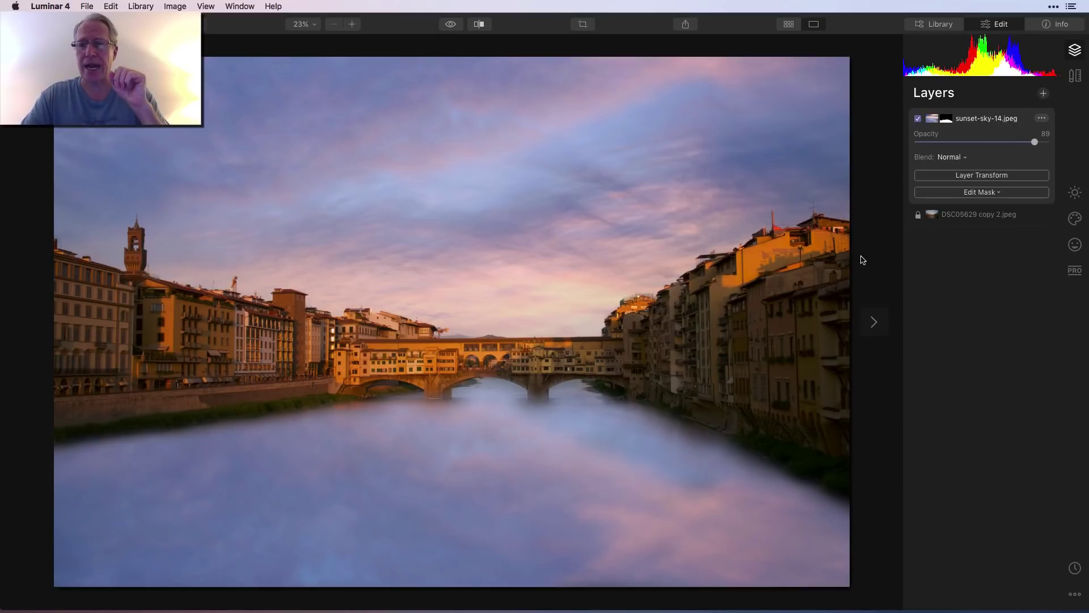
click(975, 143)
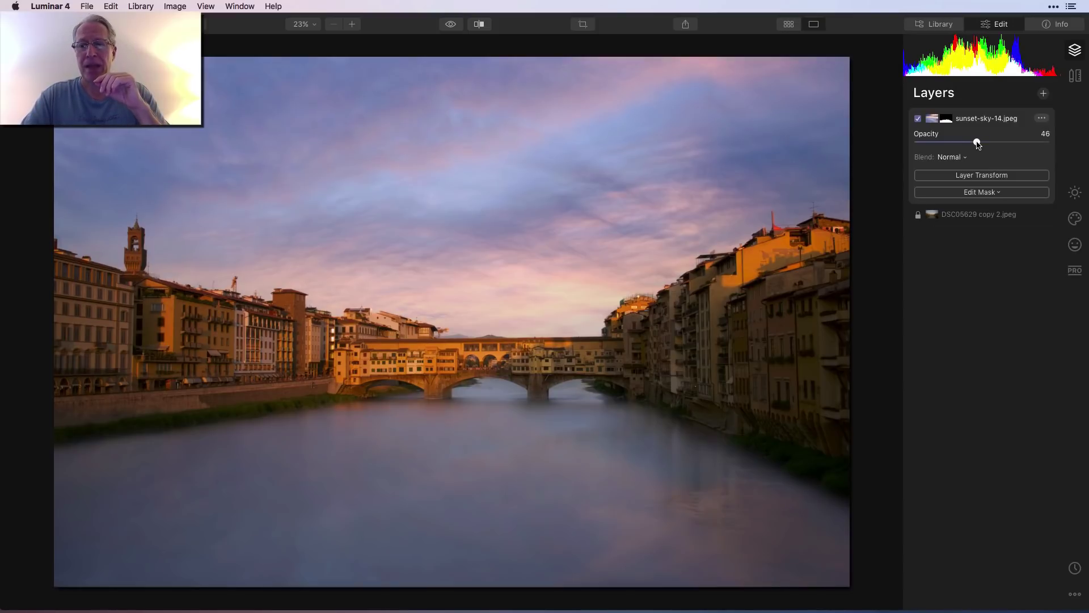
drag(975, 142, 965, 142)
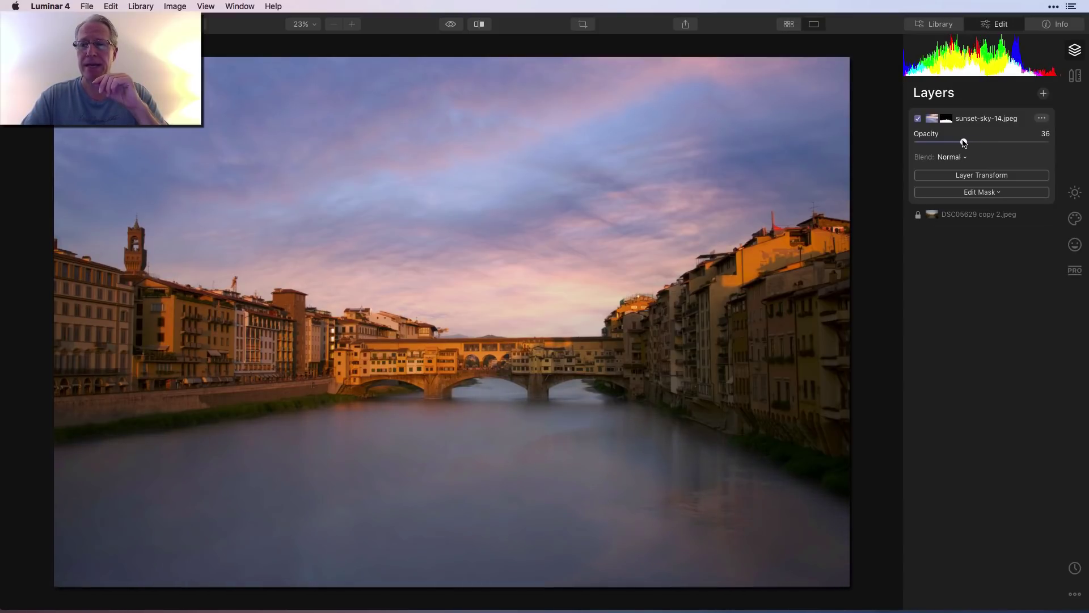
drag(964, 143, 962, 143)
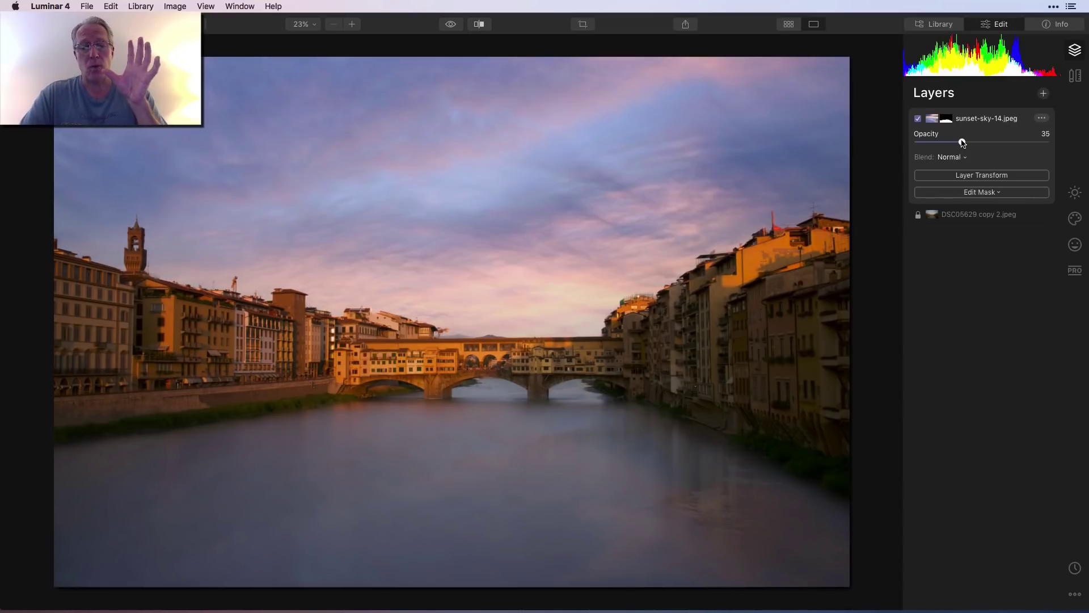
click(1024, 143)
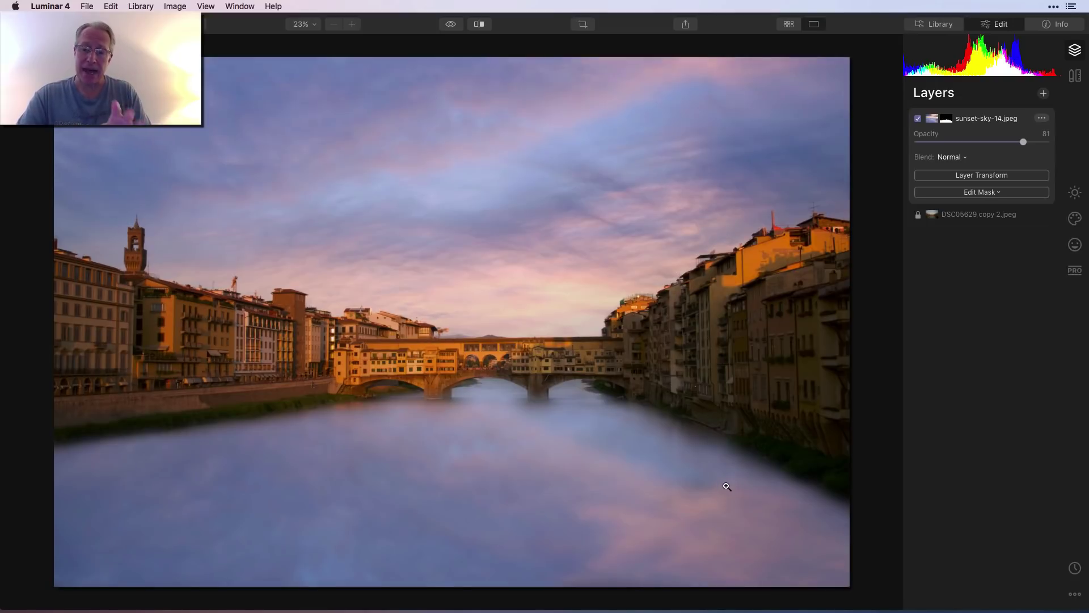
click(918, 119)
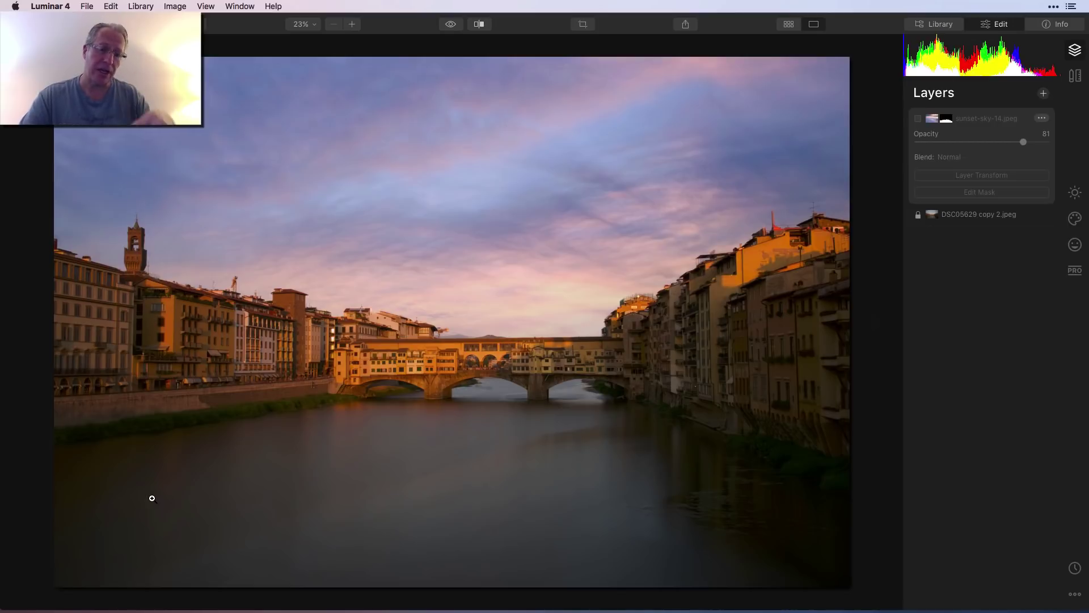
click(918, 119)
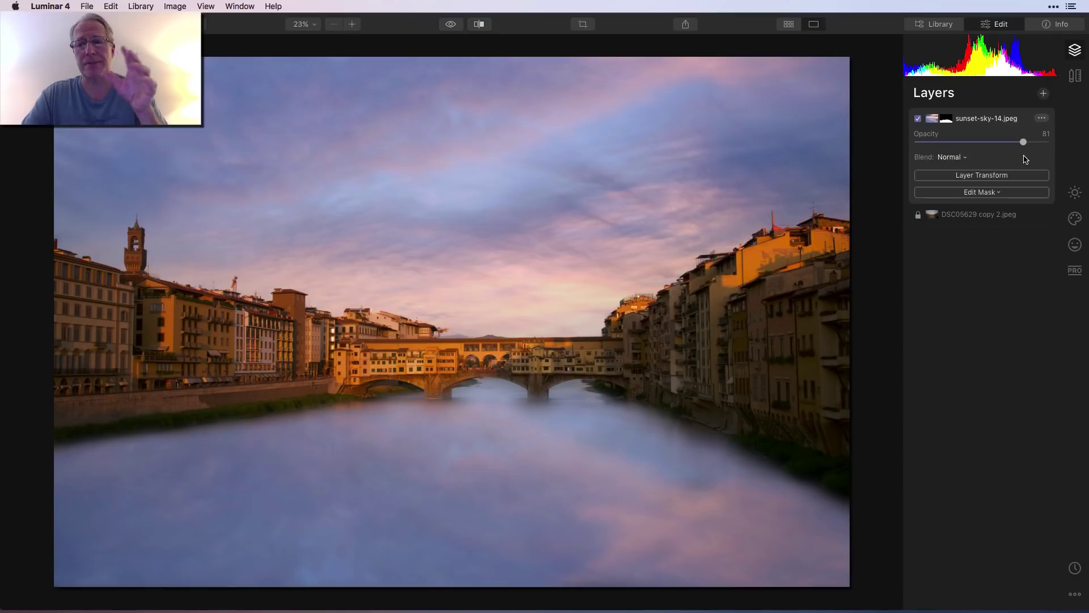
click(973, 143)
drag(973, 143, 963, 143)
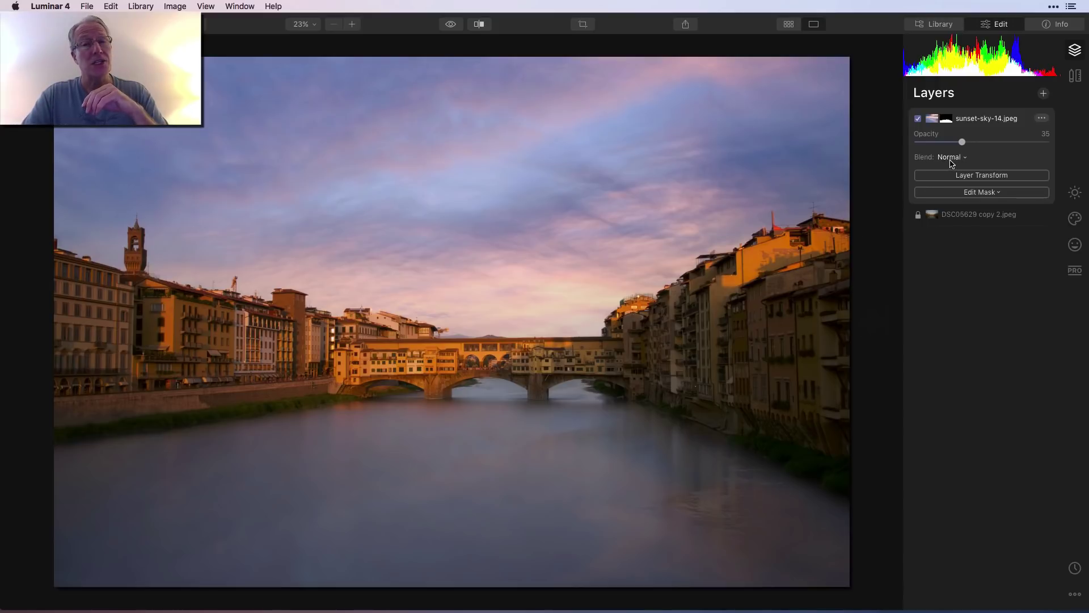
Switch the sky layer's blend mode to Overlay and raise its opacity to 100
click(950, 157)
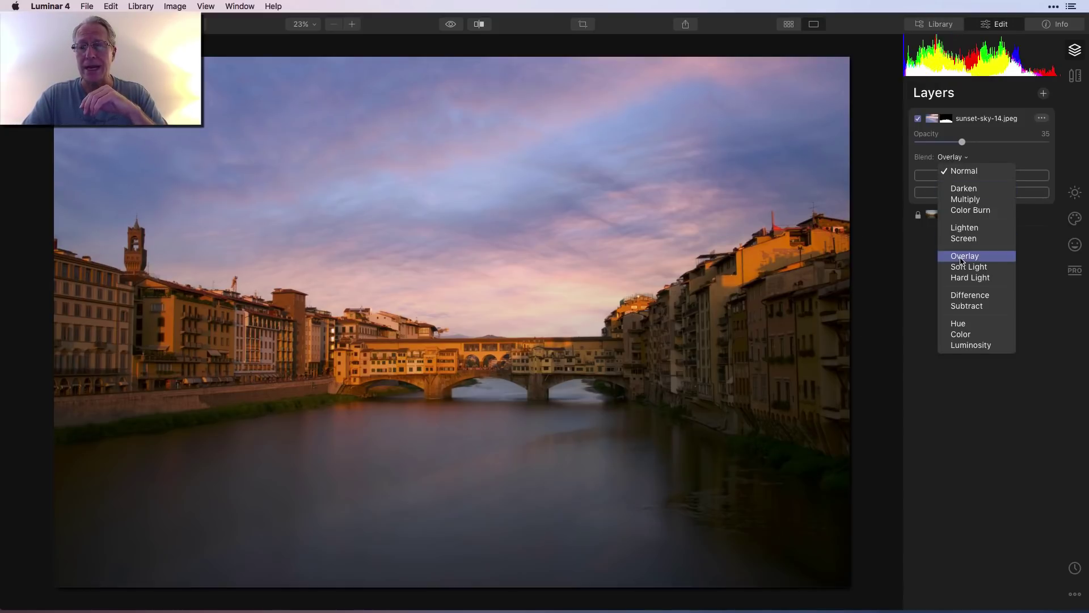
click(963, 258)
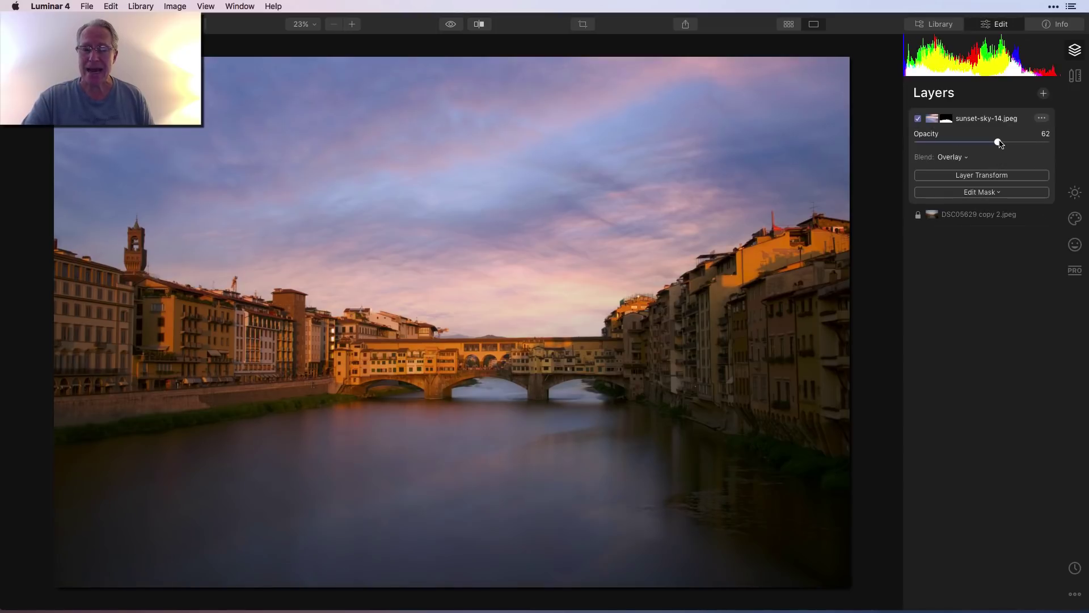
drag(998, 141, 1074, 140)
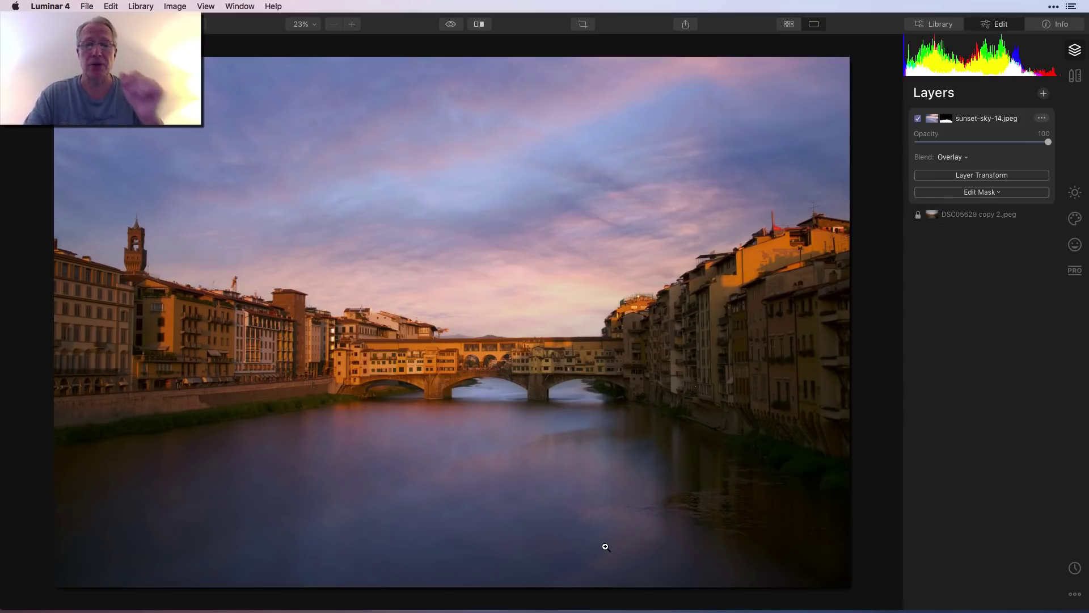
click(918, 120)
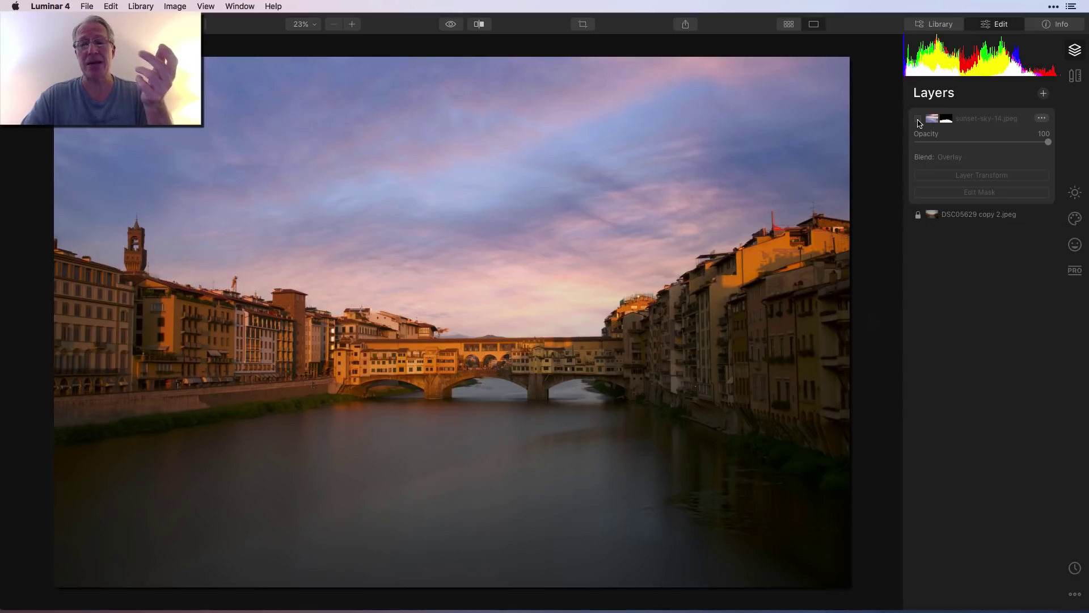
click(919, 119)
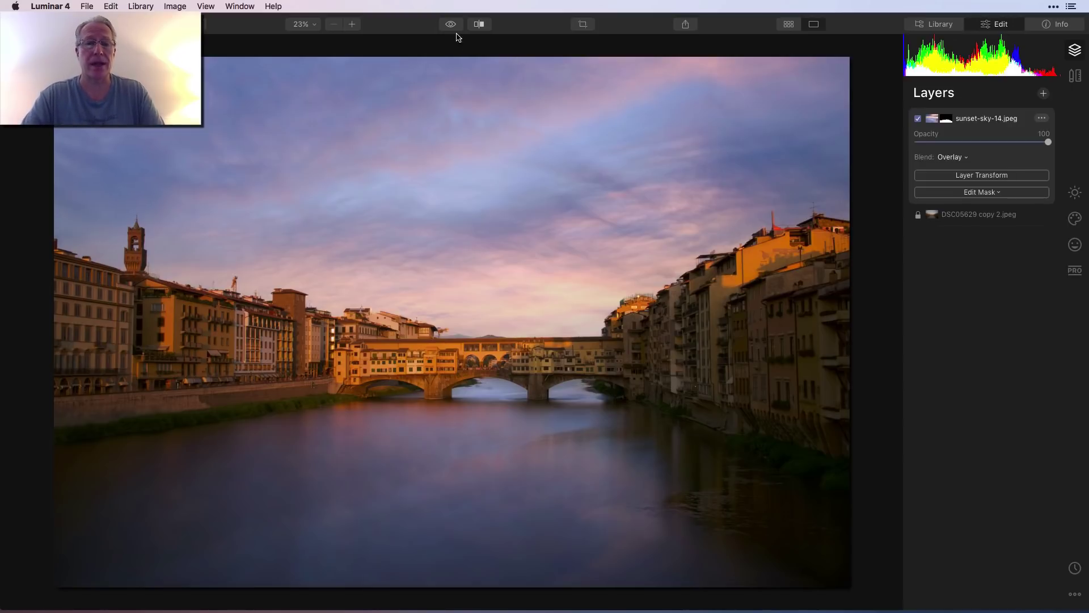
click(451, 26)
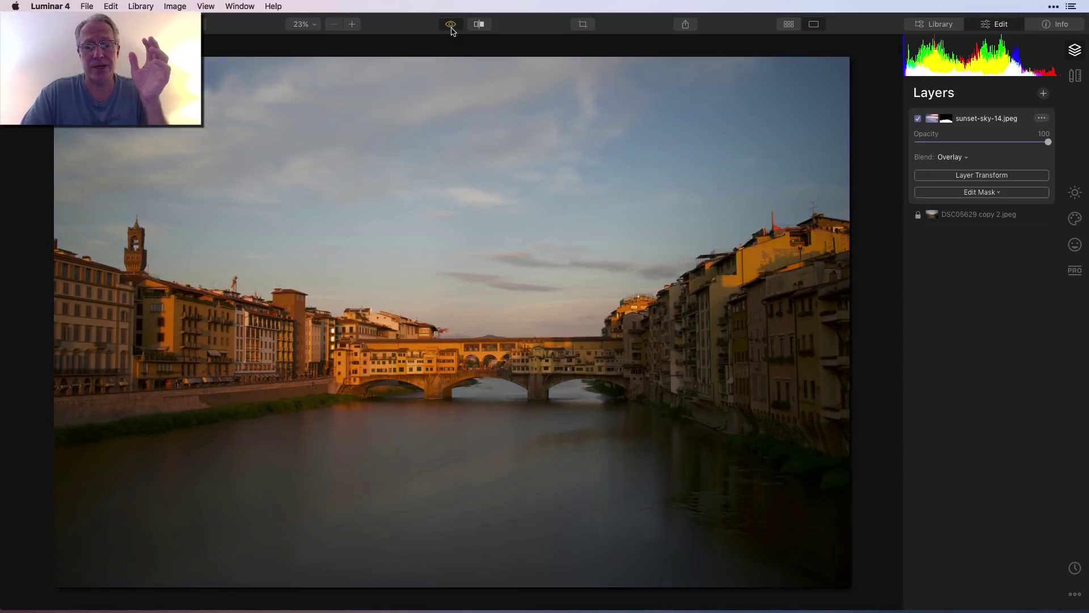
click(452, 26)
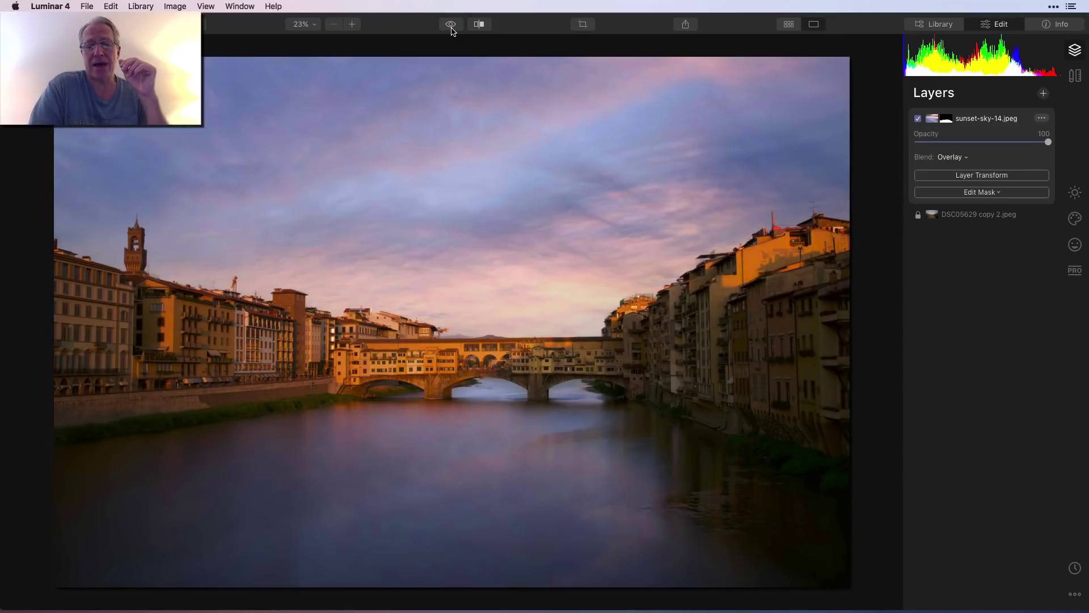